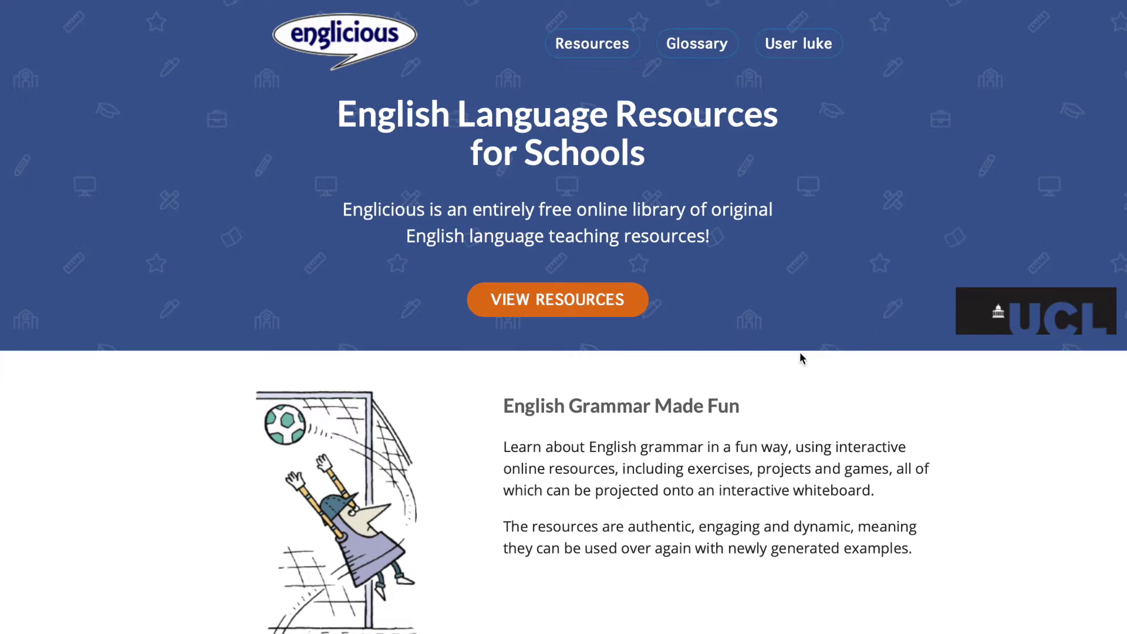
# - Open the resource library and filter it to Secondary level with the content types Starters and Lessons
pyautogui.click(593, 44)
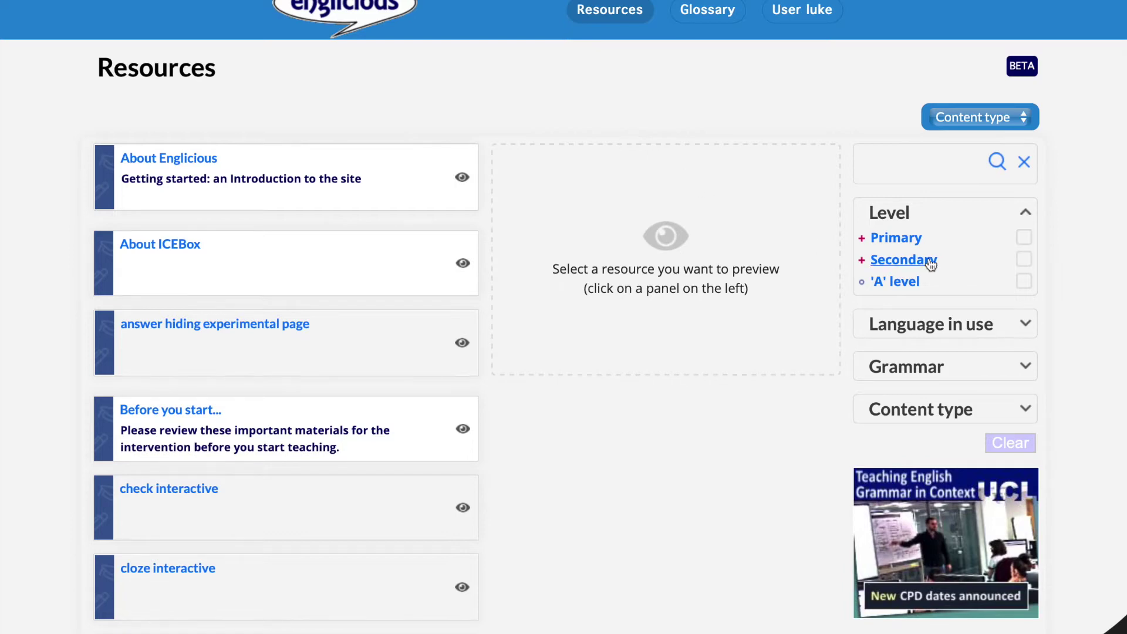
pyautogui.click(1024, 259)
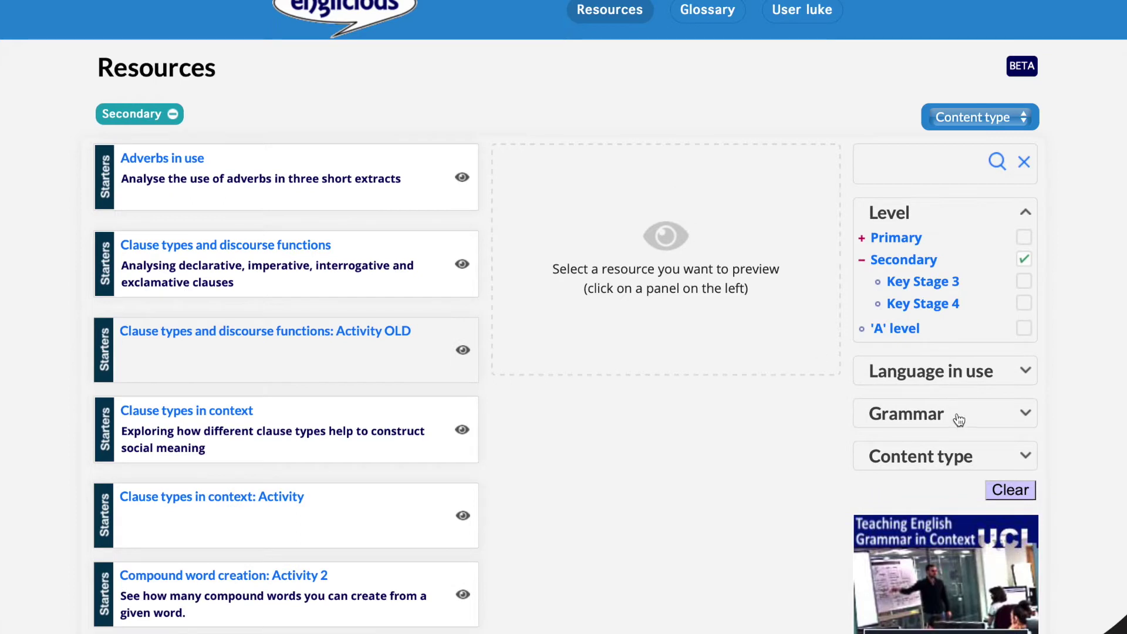
pyautogui.click(1009, 457)
pyautogui.scroll(-1, 755, 430)
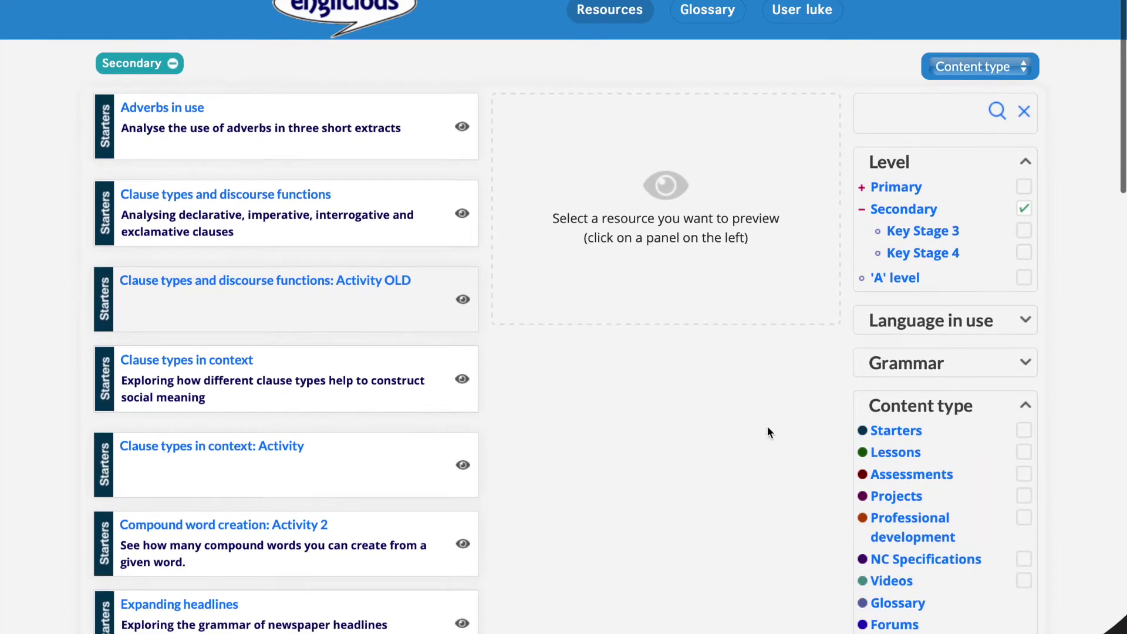
pyautogui.click(1024, 431)
pyautogui.click(1024, 453)
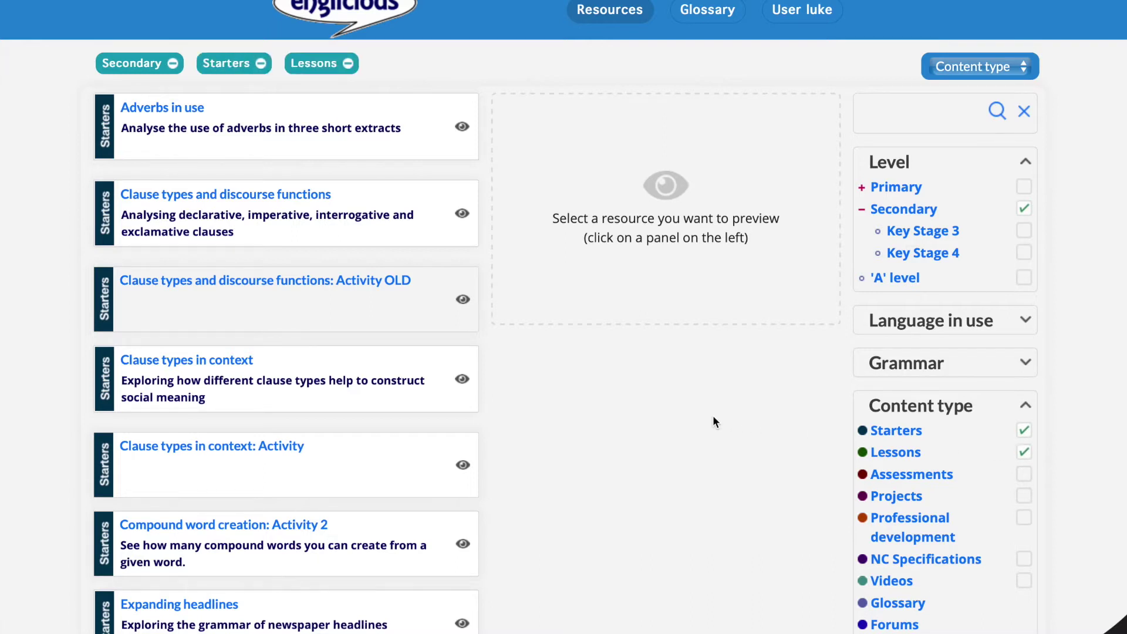
pyautogui.scroll(1, 714, 418)
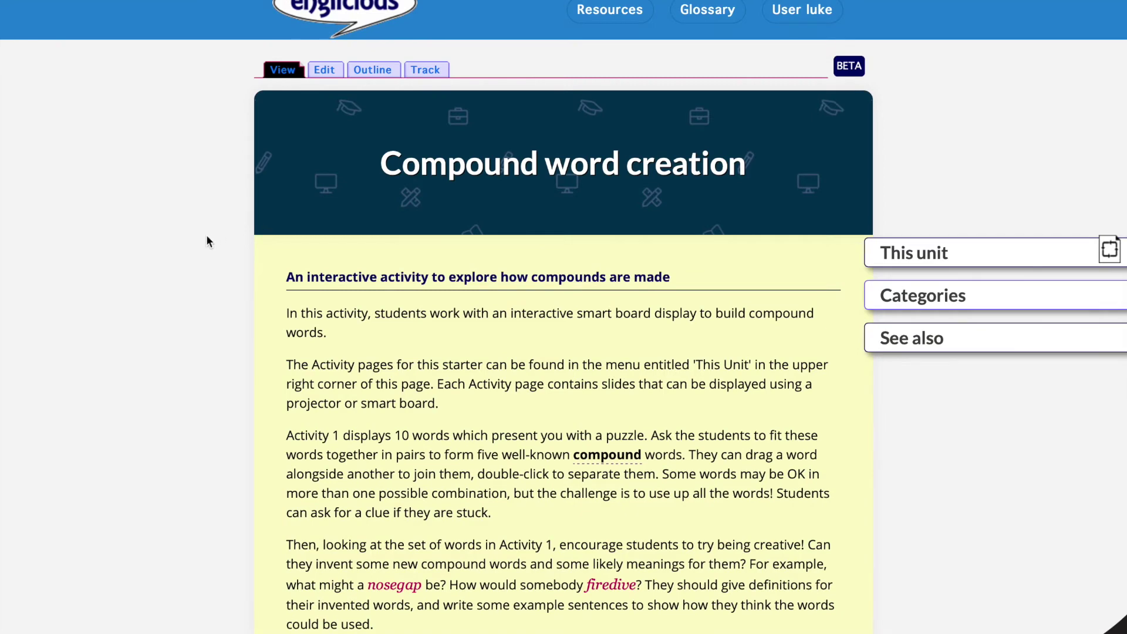
# - Read through the Compound word creation starter and open its Activity 1
pyautogui.scroll(-3, 188, 246)
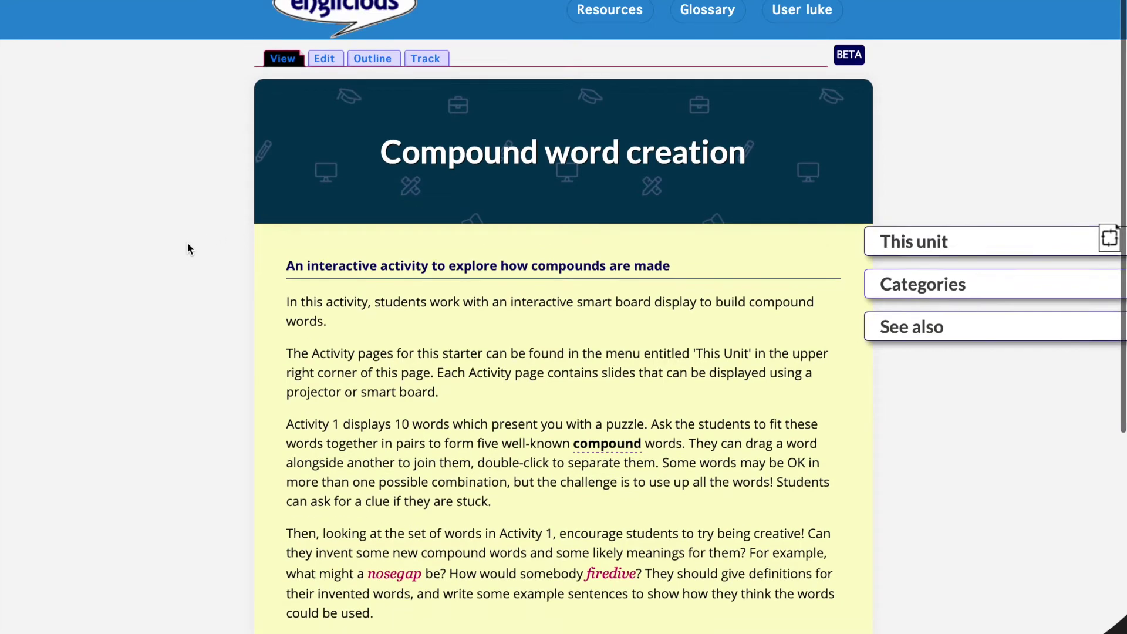
pyautogui.scroll(-5, 188, 247)
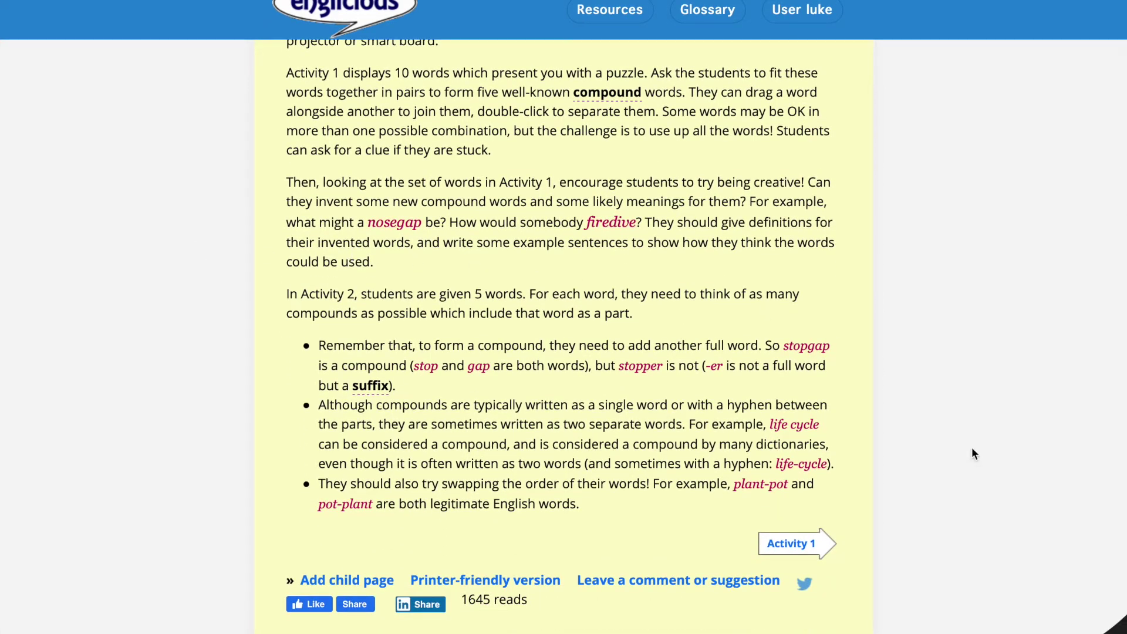
pyautogui.click(818, 547)
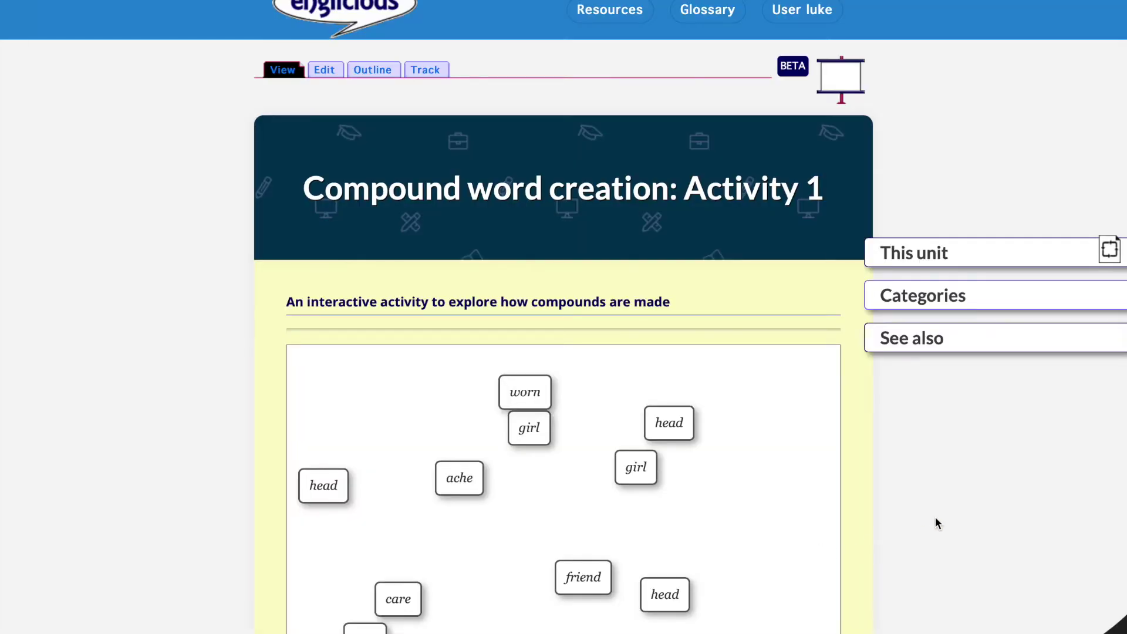
# - Pair "head" with "girl" and "head" with "ache" in the compound word puzzle, and request a clue
pyautogui.scroll(-3, 950, 516)
pyautogui.scroll(-2, 950, 516)
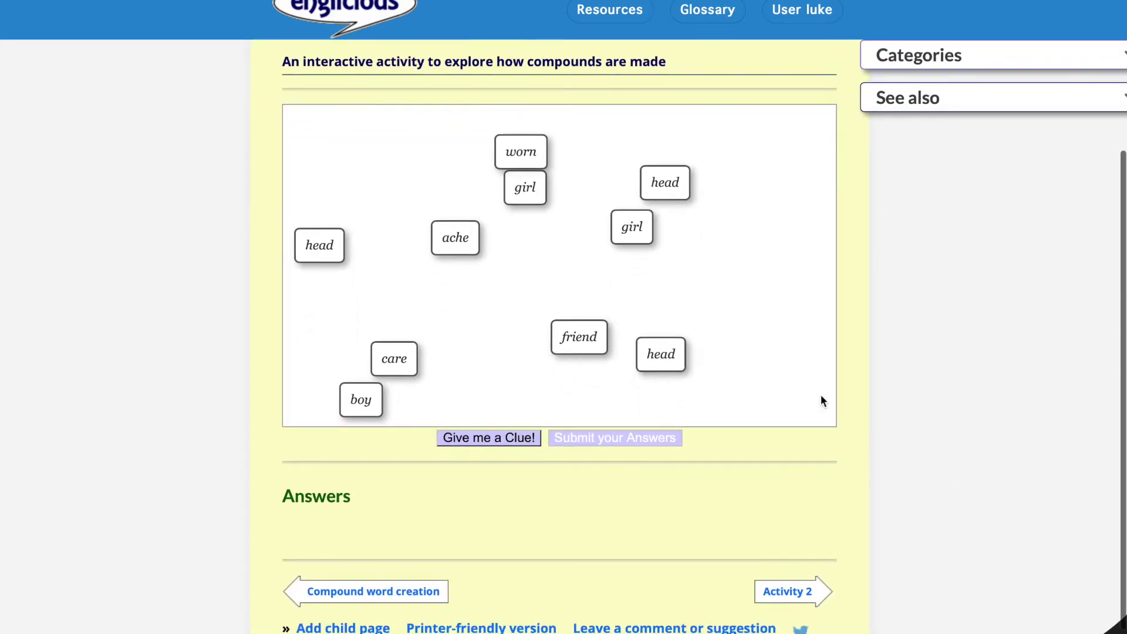
pyautogui.moveTo(675, 201); pyautogui.dragTo(616, 242)
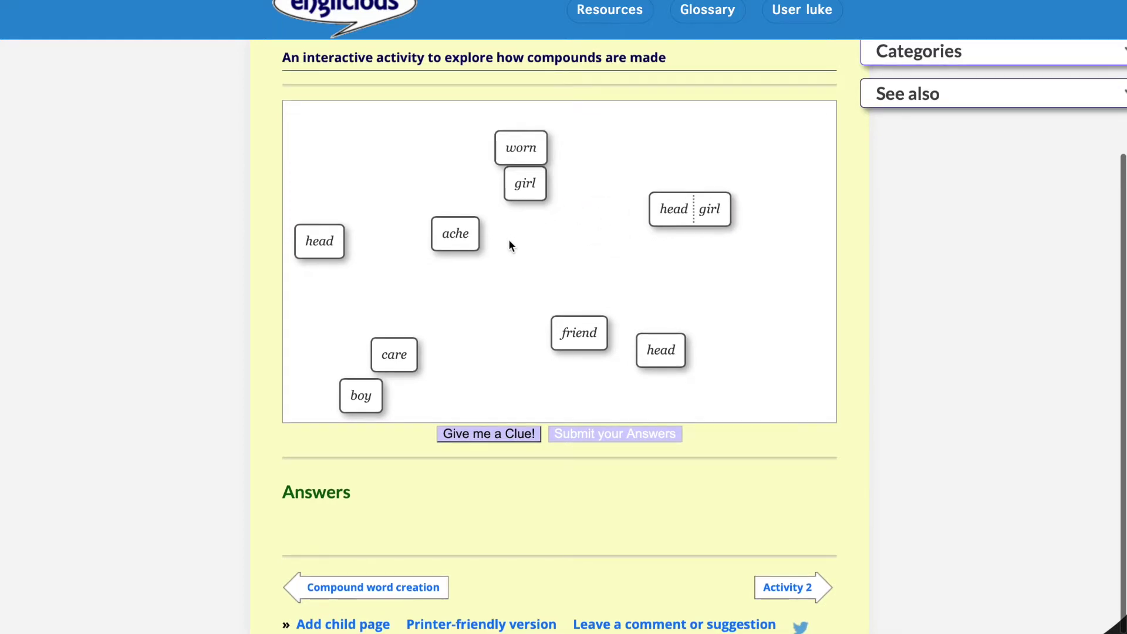
pyautogui.scroll(1, 566, 313)
pyautogui.moveTo(666, 364); pyautogui.dragTo(424, 250)
pyautogui.click(496, 442)
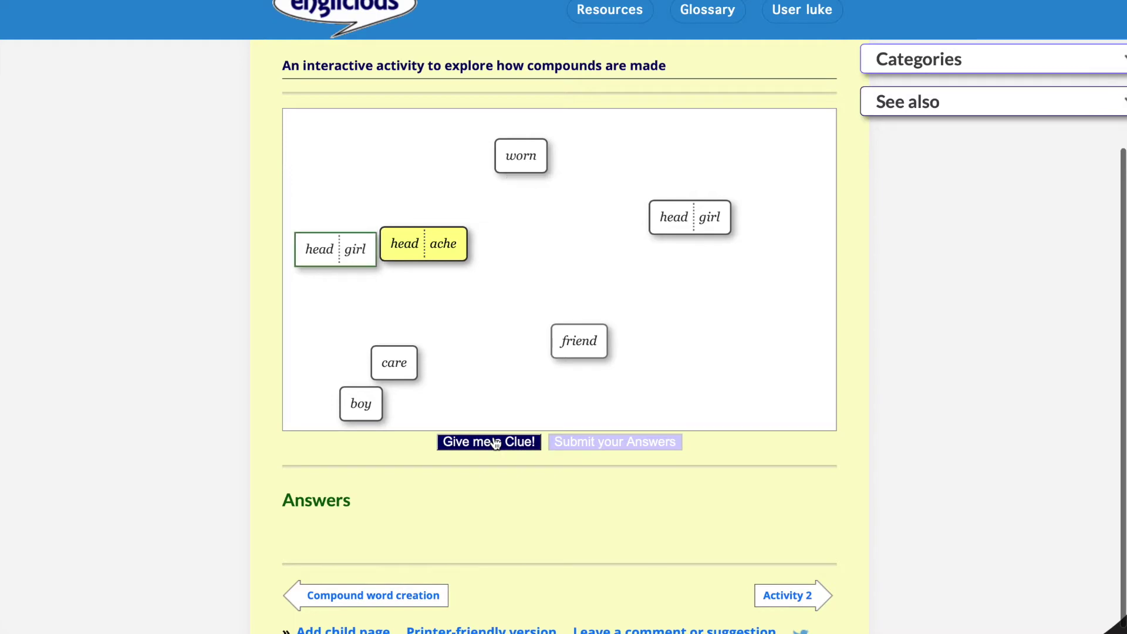
# - Move the clue pair aside, form "careworn" and "boyfriend", and submit the answers for checking against the solution
pyautogui.moveTo(329, 247); pyautogui.dragTo(346, 170)
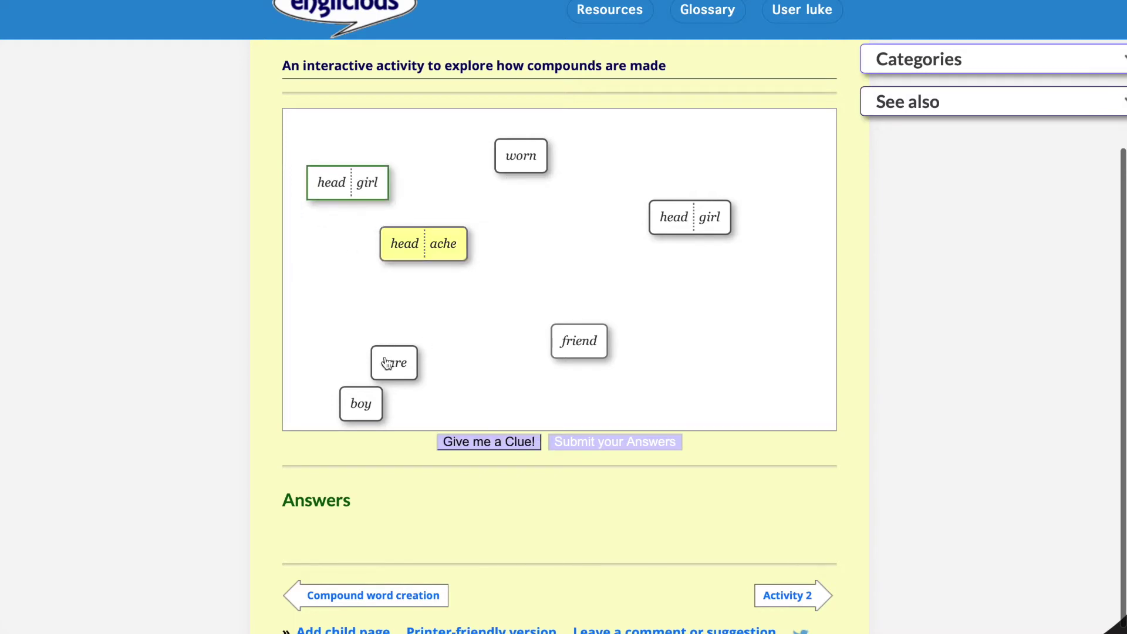
pyautogui.moveTo(526, 158); pyautogui.dragTo(411, 332)
pyautogui.moveTo(374, 408); pyautogui.dragTo(546, 351)
pyautogui.click(657, 449)
pyautogui.scroll(-5, 683, 436)
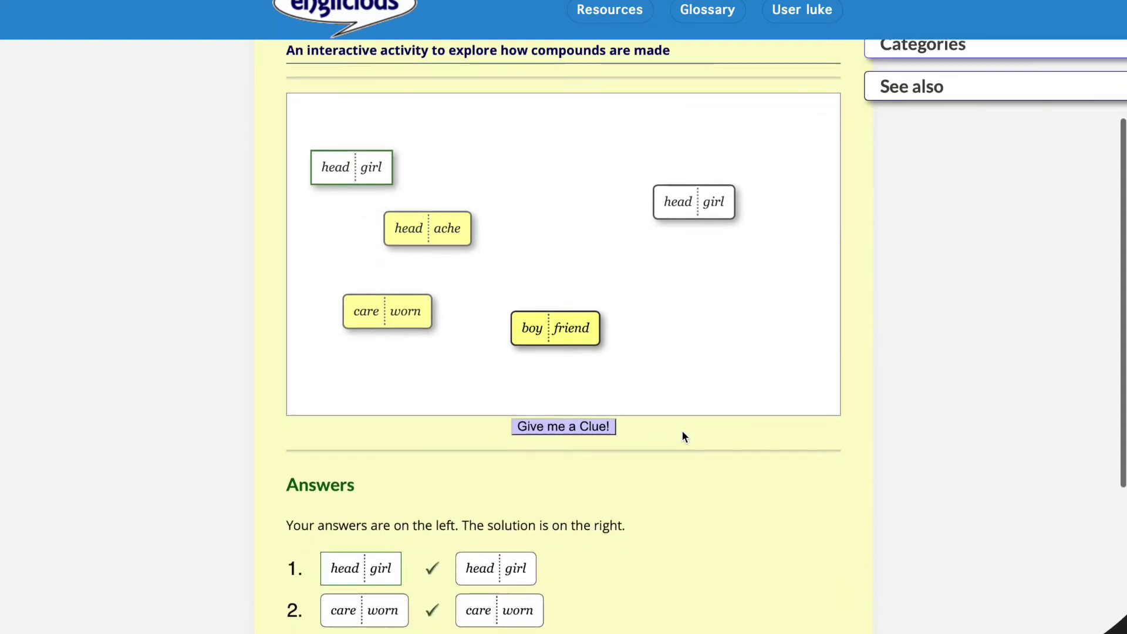
pyautogui.scroll(-1, 683, 437)
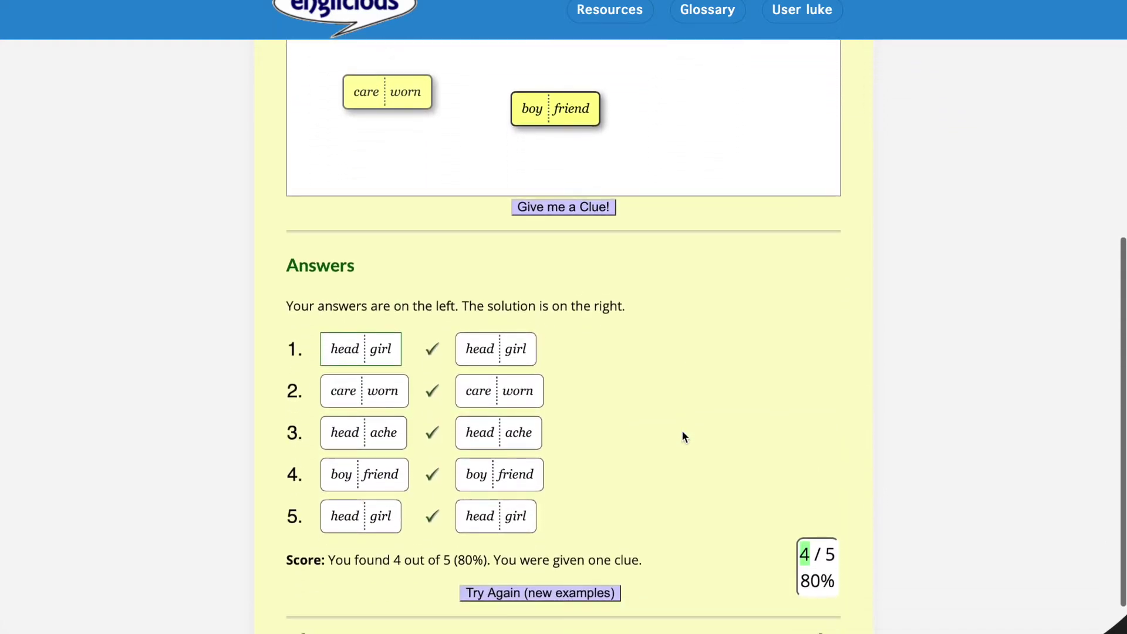
pyautogui.scroll(-1, 682, 436)
pyautogui.scroll(1, 681, 435)
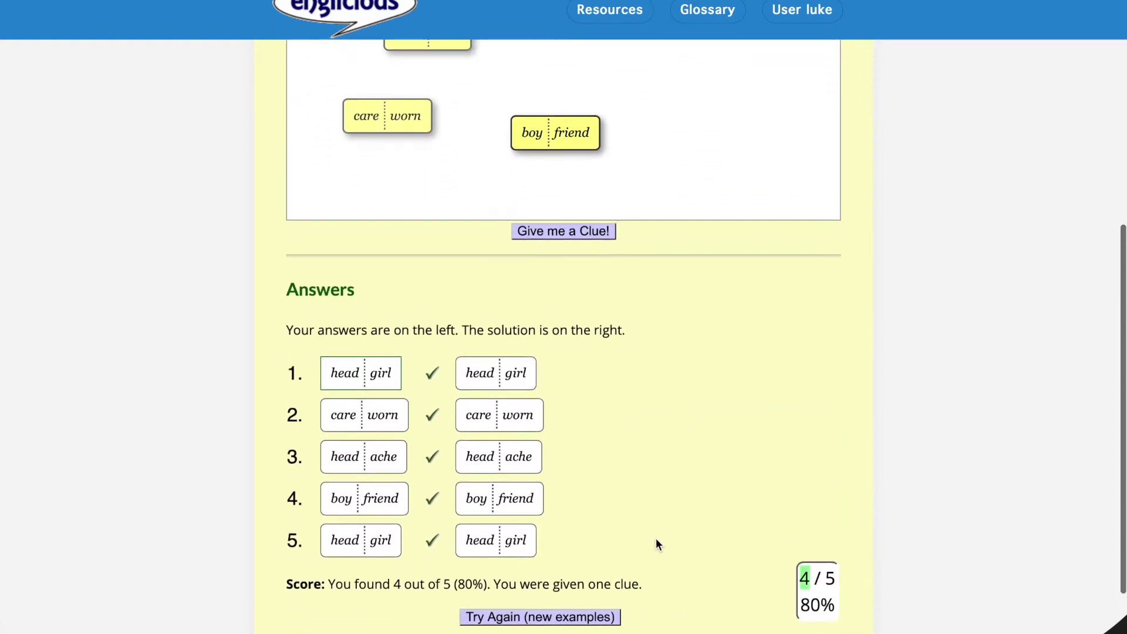
# - Load a new set of compound word examples and move the "pot" tile towards "plant"
pyautogui.click(602, 617)
pyautogui.scroll(1, 610, 564)
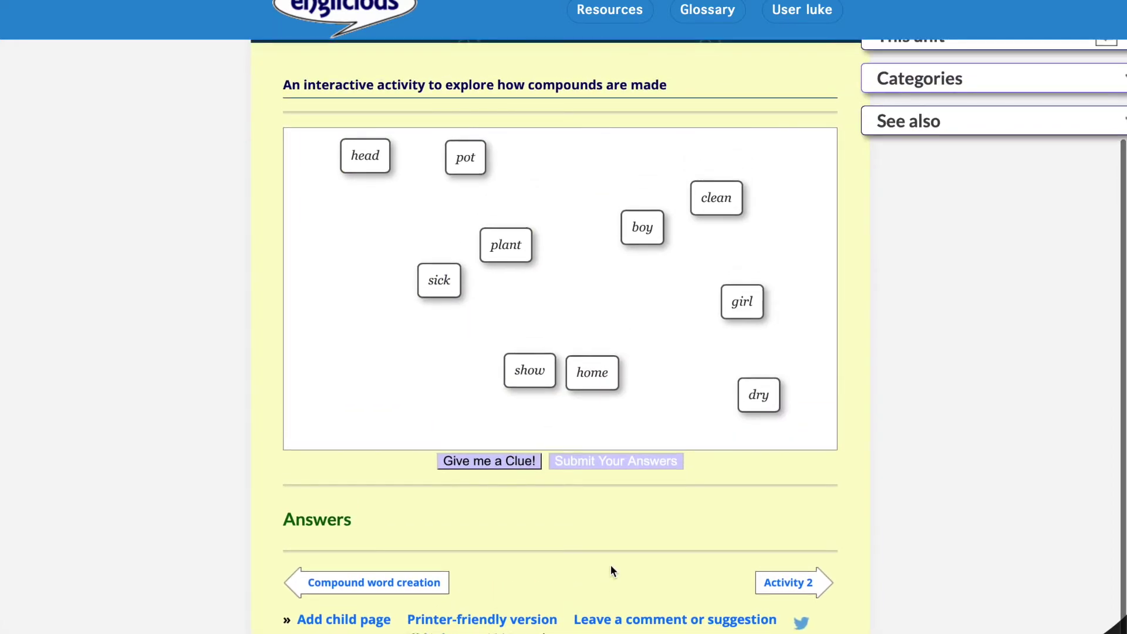
pyautogui.scroll(-1, 579, 526)
pyautogui.moveTo(479, 122); pyautogui.dragTo(559, 250)
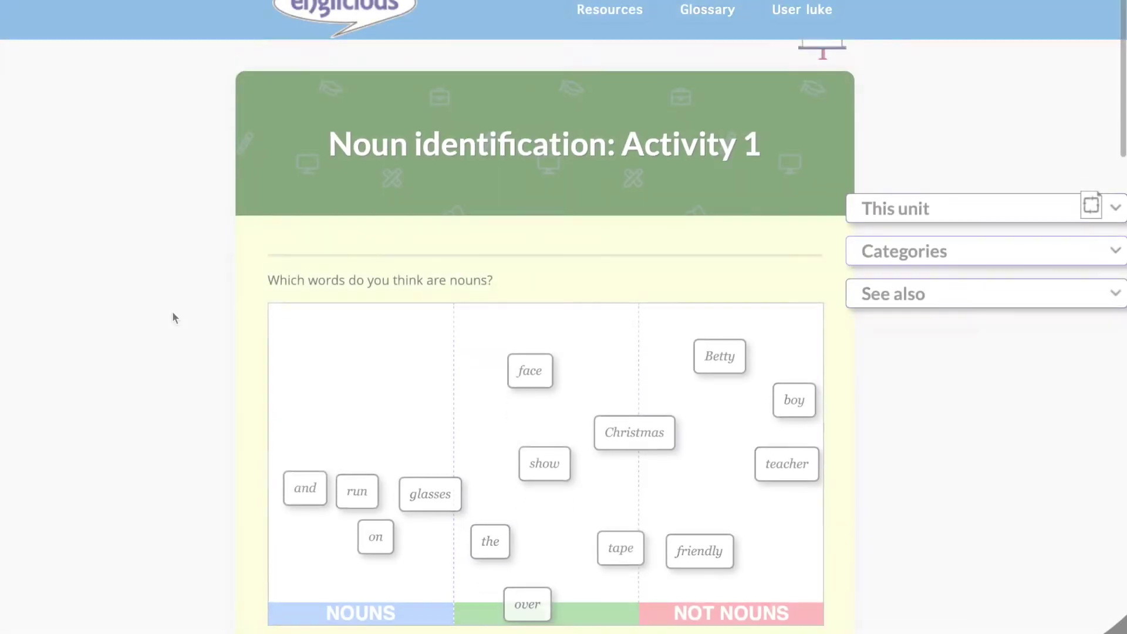
# - Look through the word-sorting slides and their noun test questions in Noun identification: Activity 1
pyautogui.scroll(-1, 171, 311)
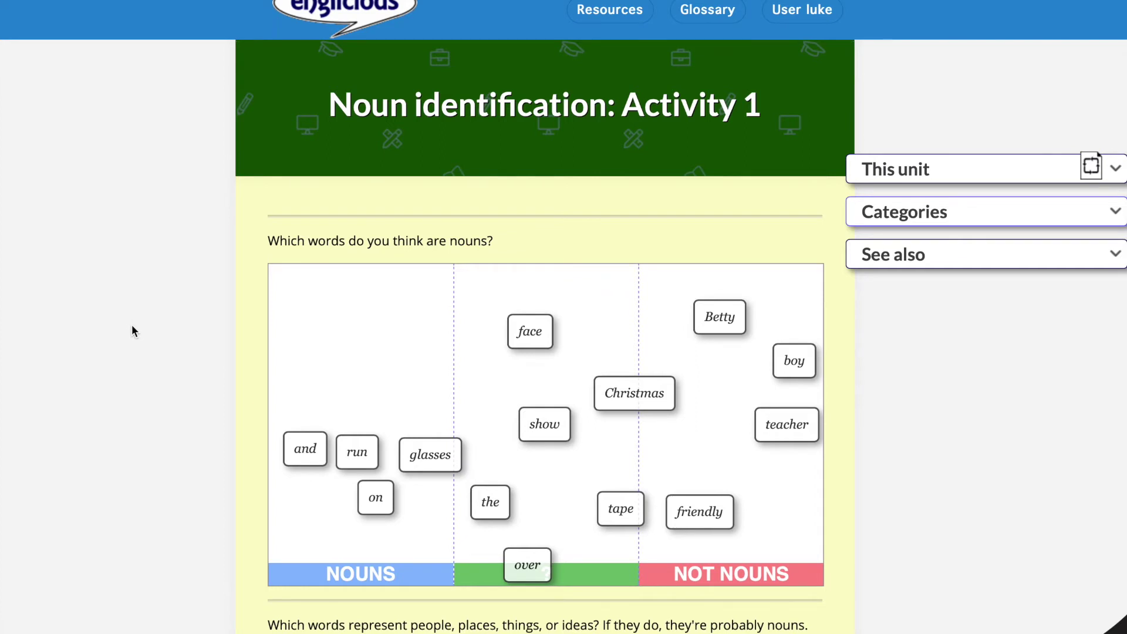
pyautogui.scroll(-5, 132, 325)
pyautogui.scroll(-2, 131, 327)
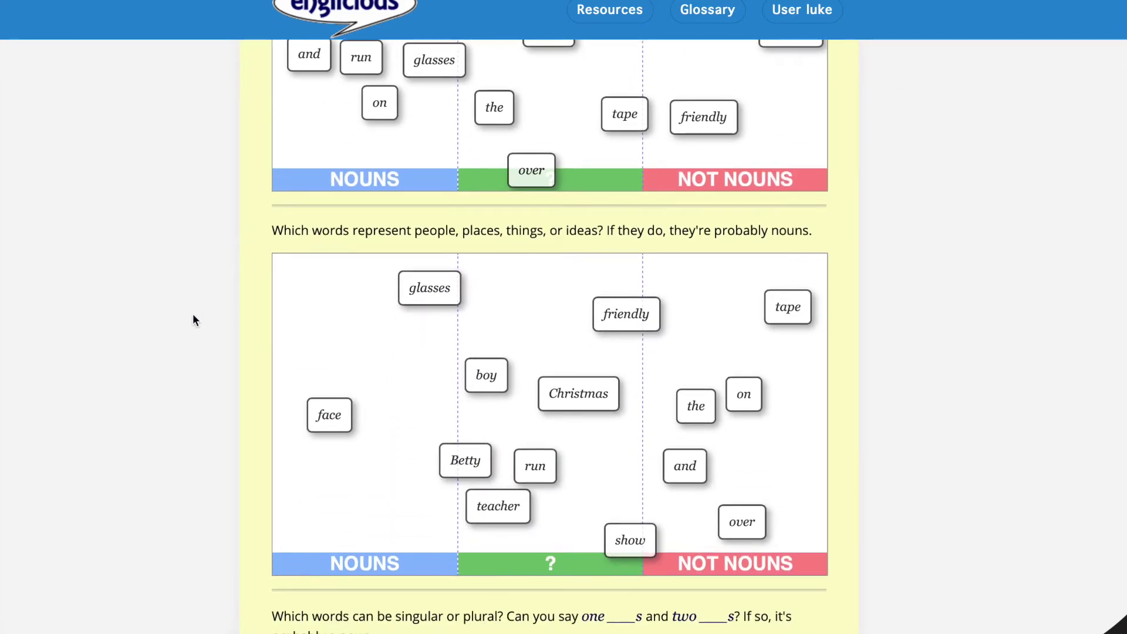
pyautogui.scroll(-4, 191, 320)
pyautogui.scroll(-4, 189, 316)
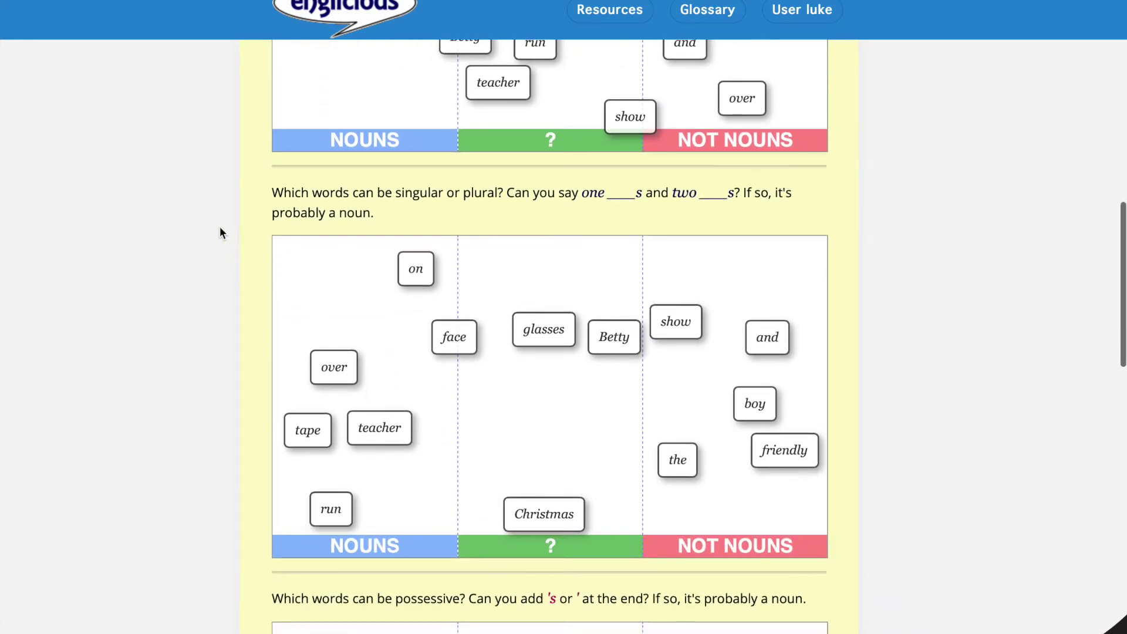
pyautogui.scroll(-8, 169, 335)
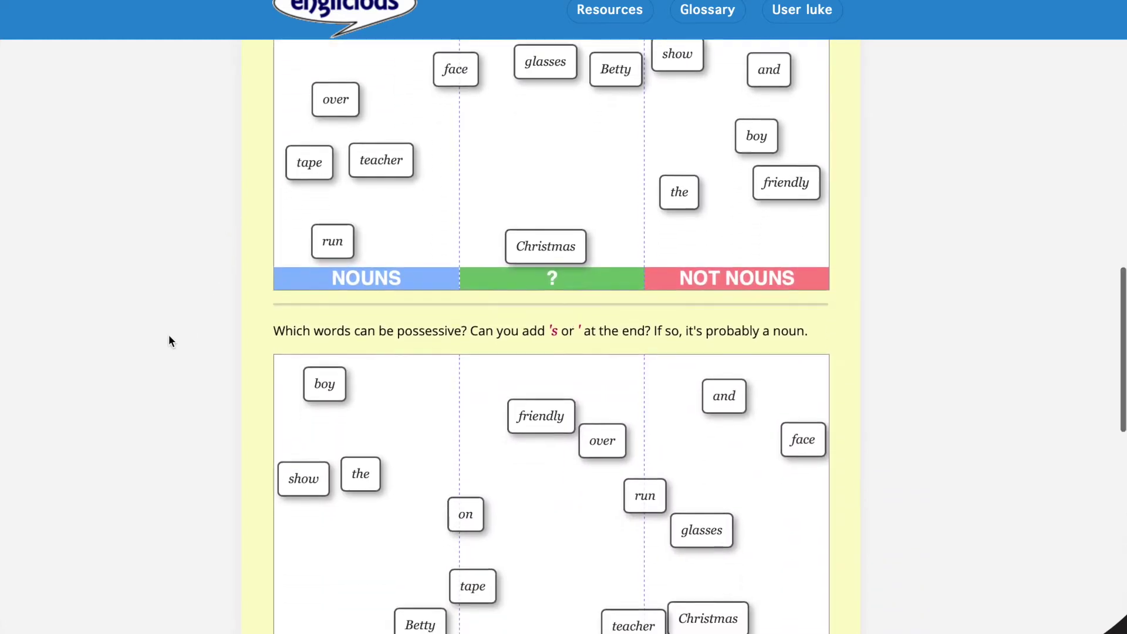
pyautogui.scroll(-1, 168, 335)
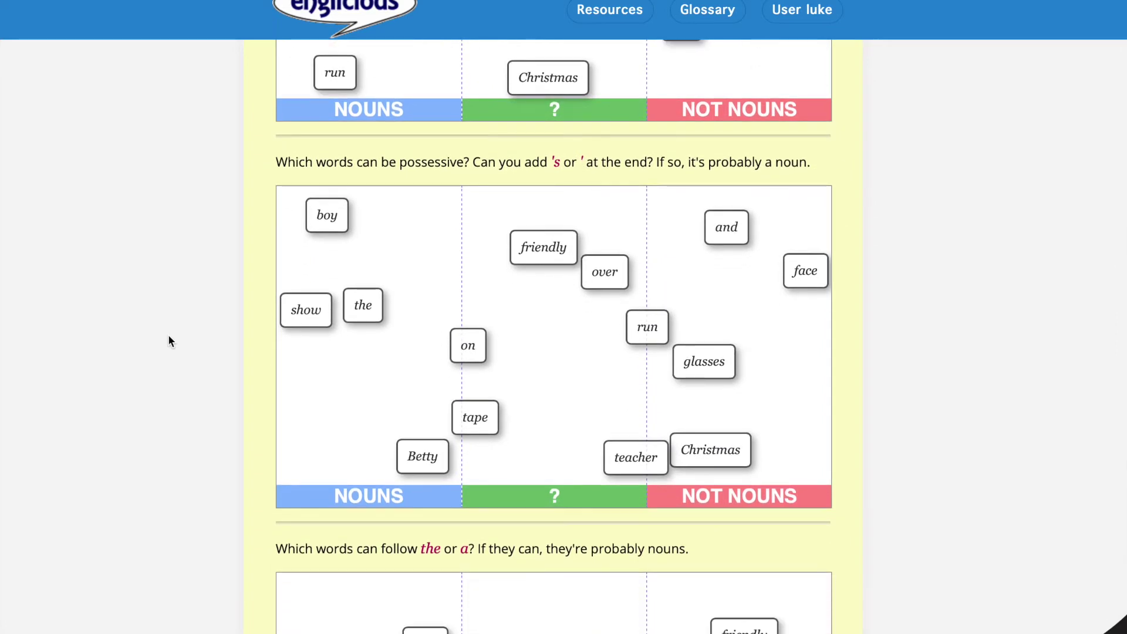
pyautogui.scroll(-6, 168, 338)
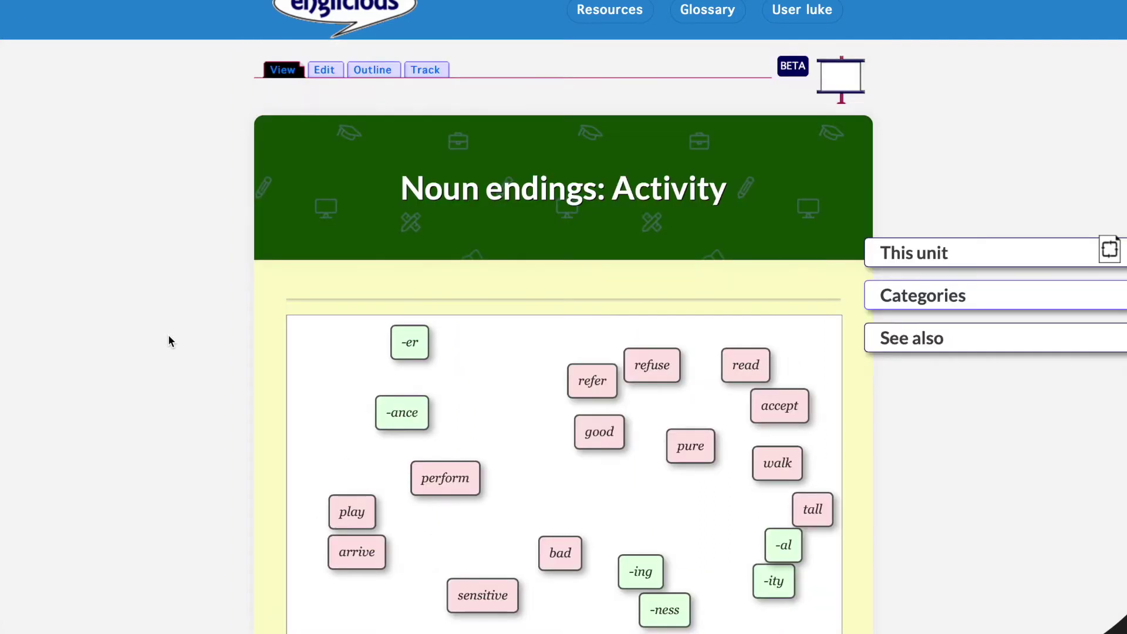
# - Attach the ending -ance to "perform" in the Noun endings activity, and swap that ending for -er
pyautogui.scroll(-3, 168, 341)
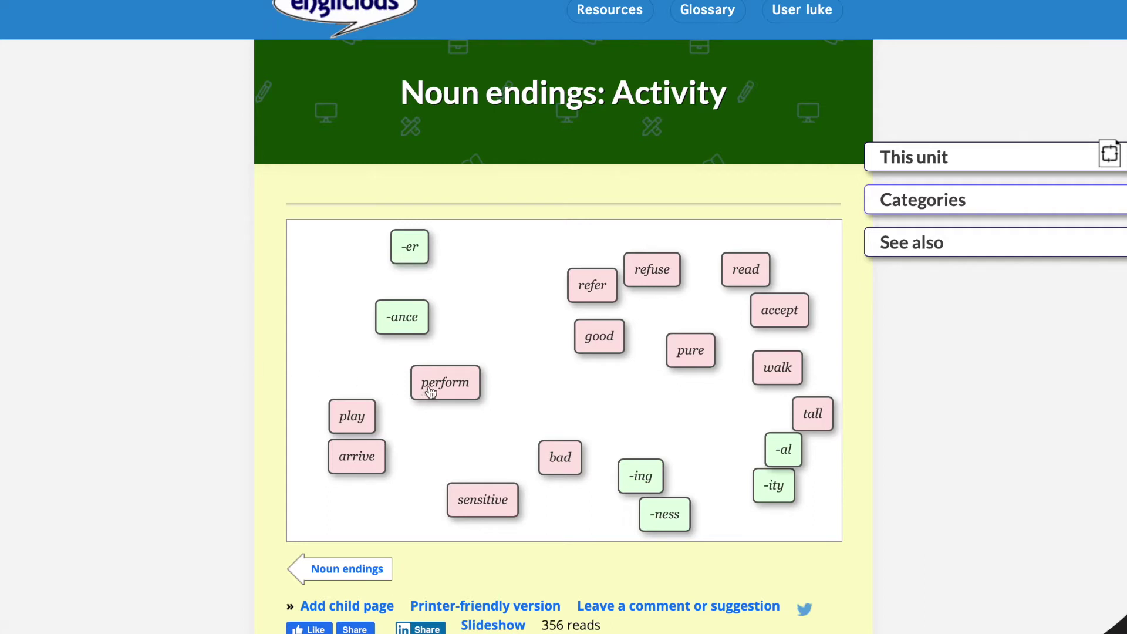
pyautogui.moveTo(431, 390); pyautogui.dragTo(318, 352)
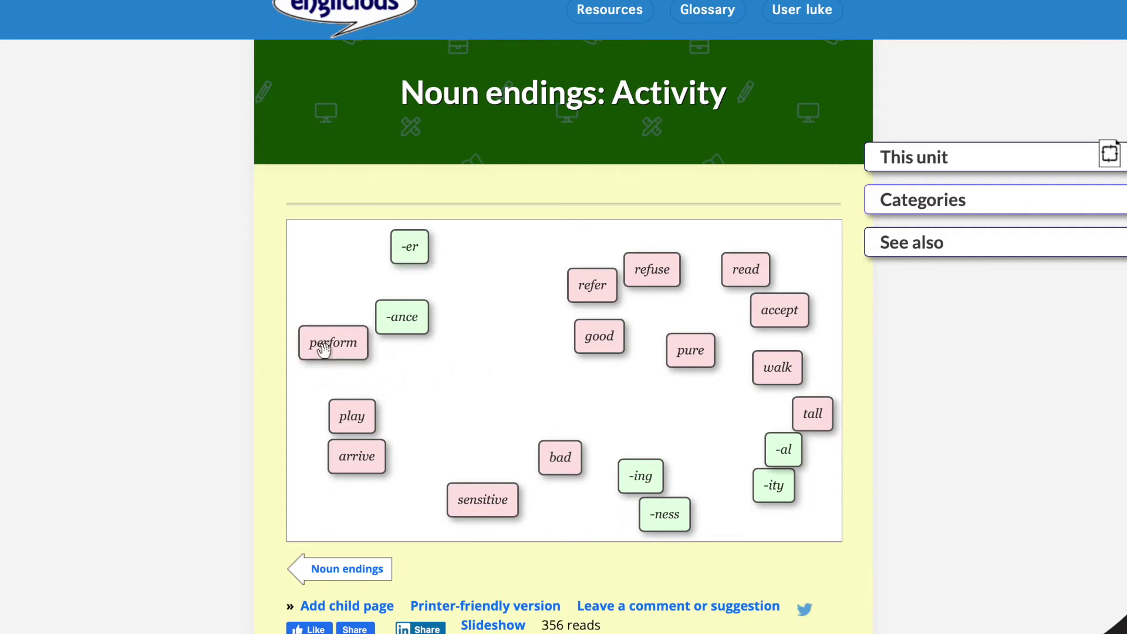
pyautogui.moveTo(417, 327); pyautogui.dragTo(435, 341)
pyautogui.moveTo(352, 350); pyautogui.dragTo(511, 354)
pyautogui.moveTo(359, 334); pyautogui.dragTo(372, 264)
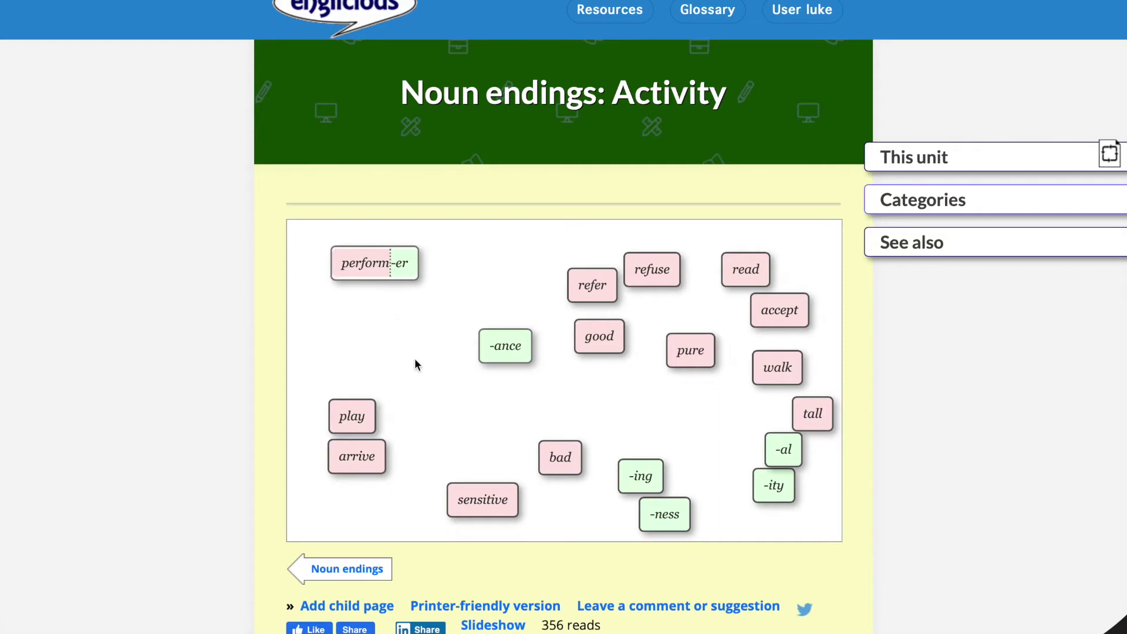
# - Detach -er from "perform" and join the word with the ending -ing instead
pyautogui.moveTo(391, 267); pyautogui.dragTo(482, 275)
pyautogui.moveTo(639, 467); pyautogui.dragTo(419, 313)
pyautogui.moveTo(373, 269); pyautogui.dragTo(385, 327)
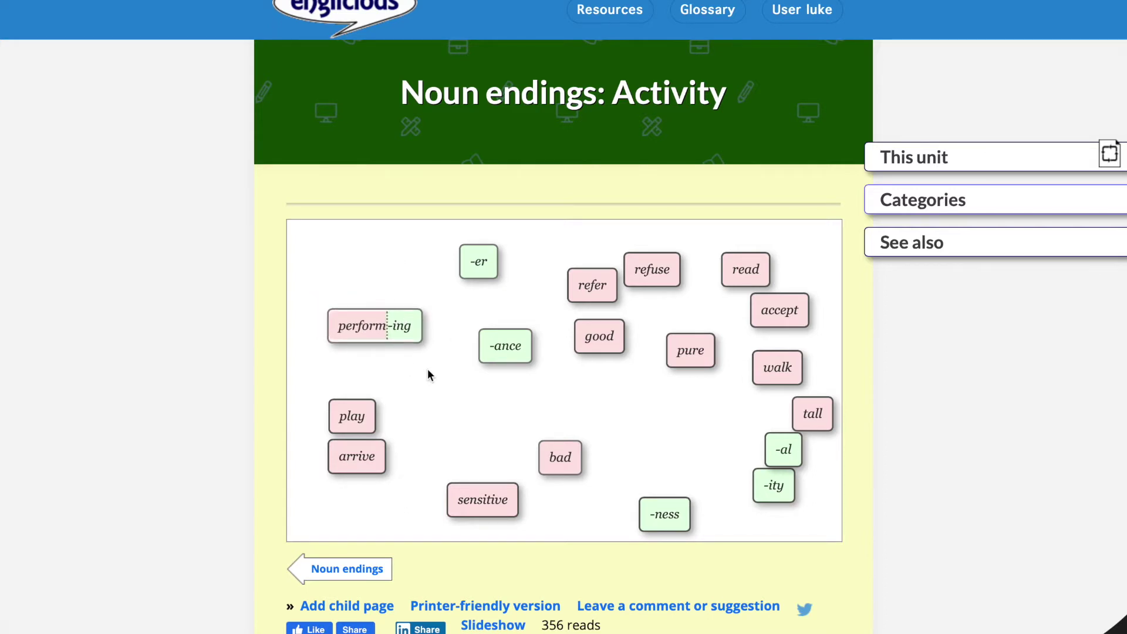
# - Move the "bad" tile aside and join "sensitive" with the ending -ness
pyautogui.scroll(1, 428, 376)
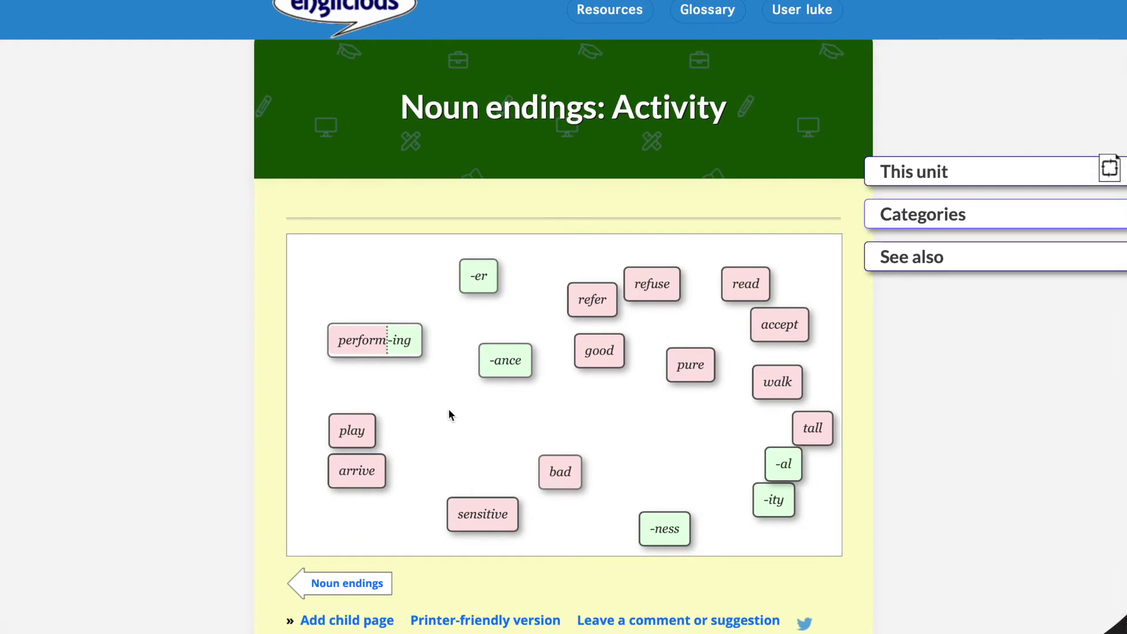
pyautogui.scroll(1, 446, 409)
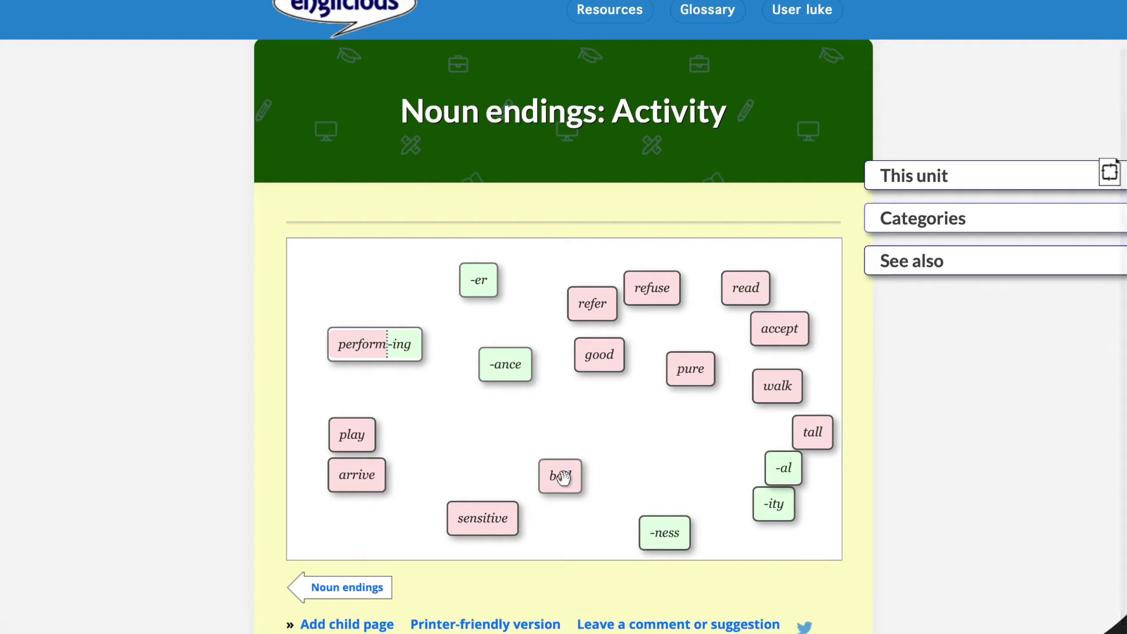
pyautogui.moveTo(559, 477); pyautogui.dragTo(503, 481)
pyautogui.moveTo(507, 520); pyautogui.dragTo(650, 539)
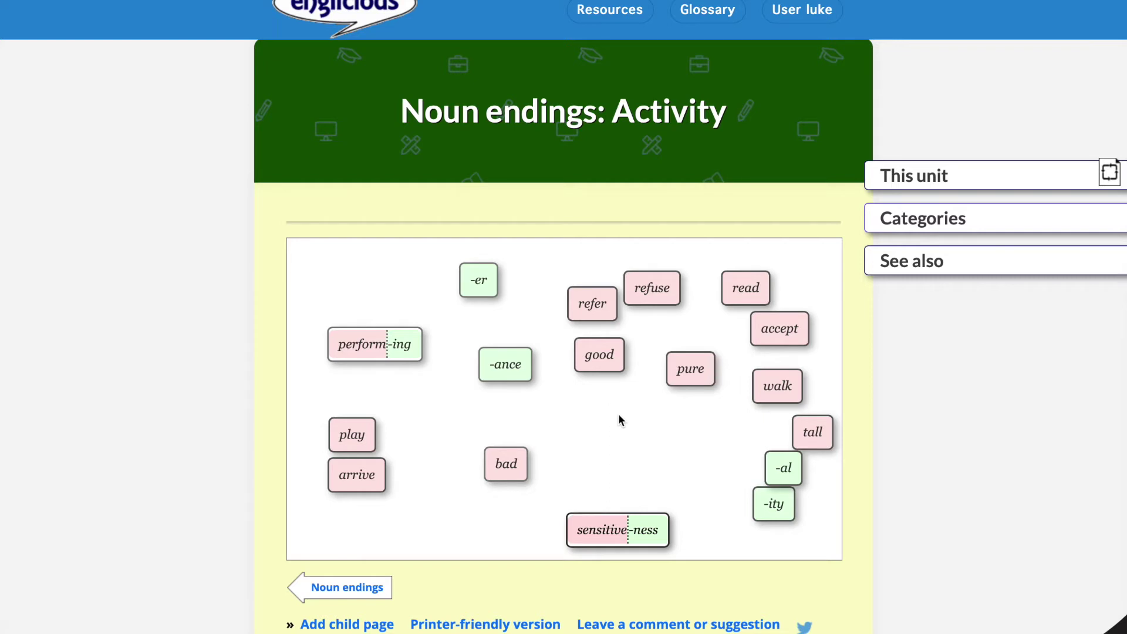
pyautogui.moveTo(634, 531); pyautogui.dragTo(664, 479)
pyautogui.moveTo(396, 357); pyautogui.dragTo(413, 395)
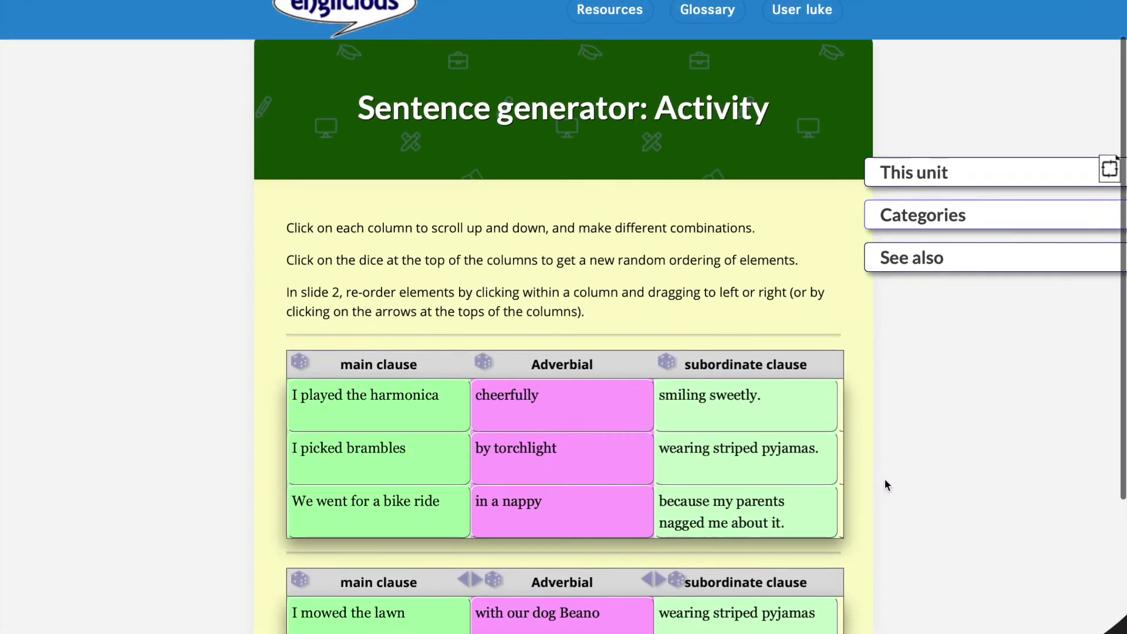
# - Examine the instructions and both column tables of the Sentence generator activity
pyautogui.scroll(-1, 885, 480)
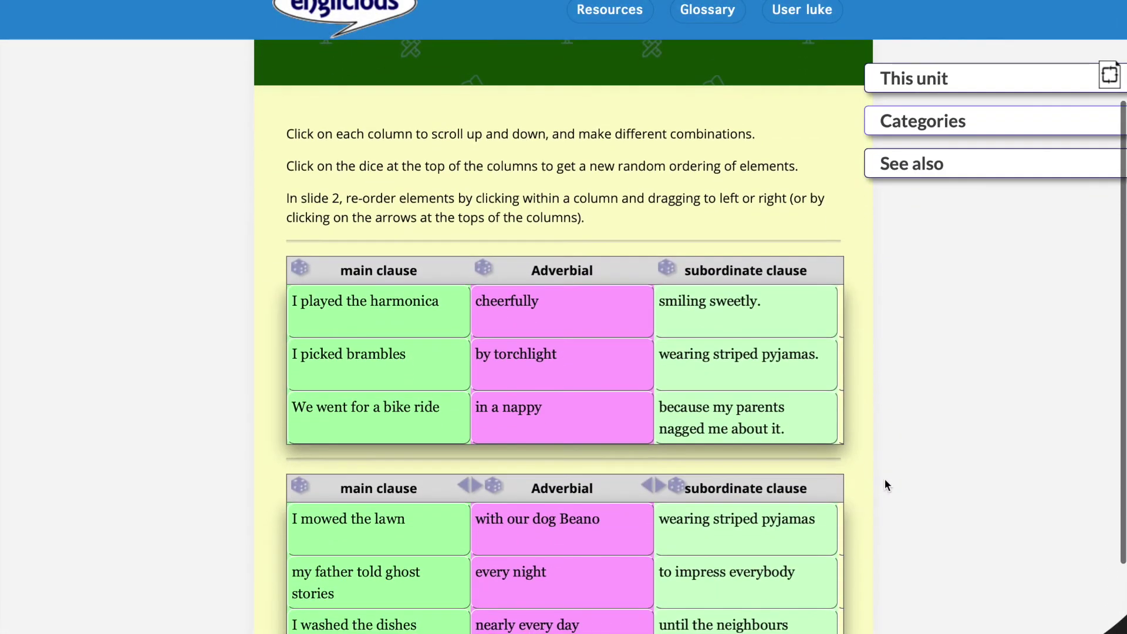
pyautogui.scroll(2, 885, 481)
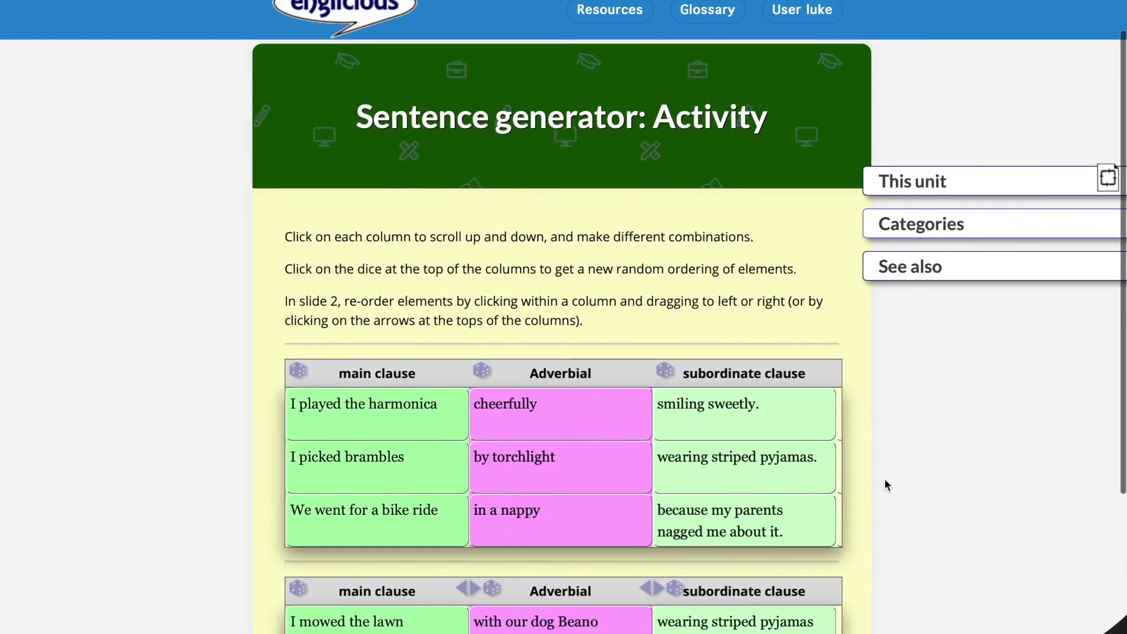
pyautogui.scroll(-2, 940, 468)
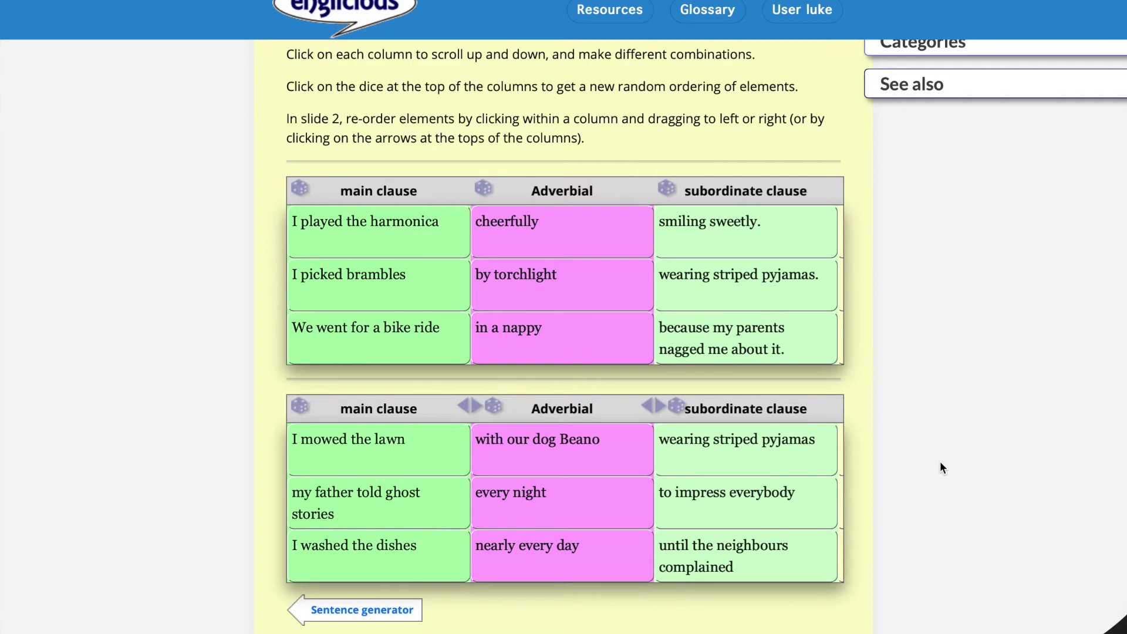
pyautogui.scroll(3, 941, 468)
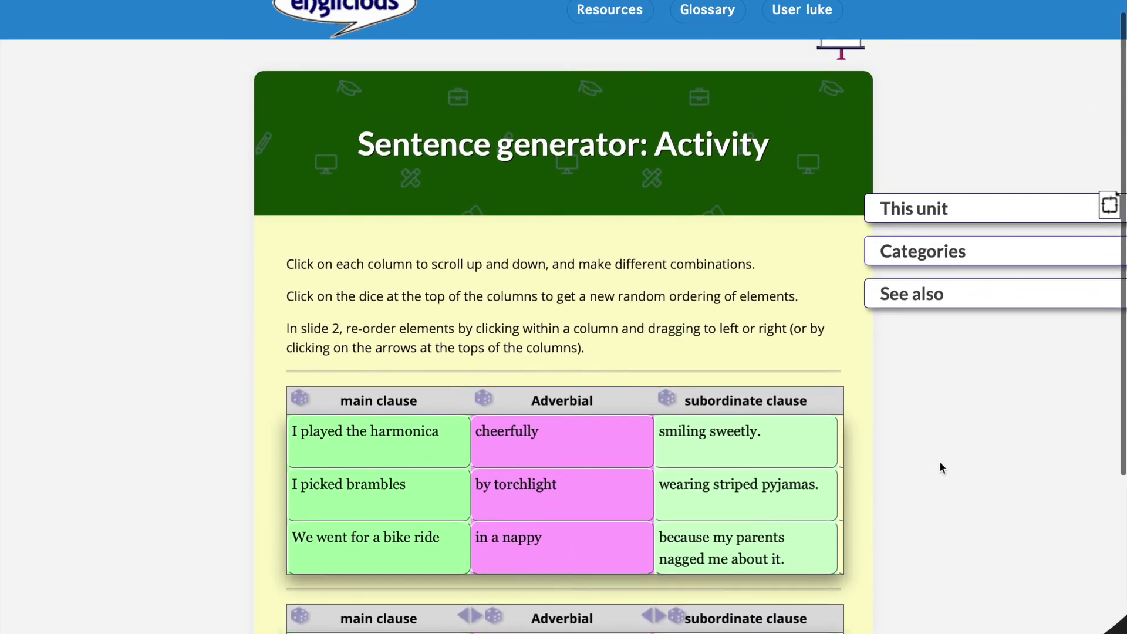